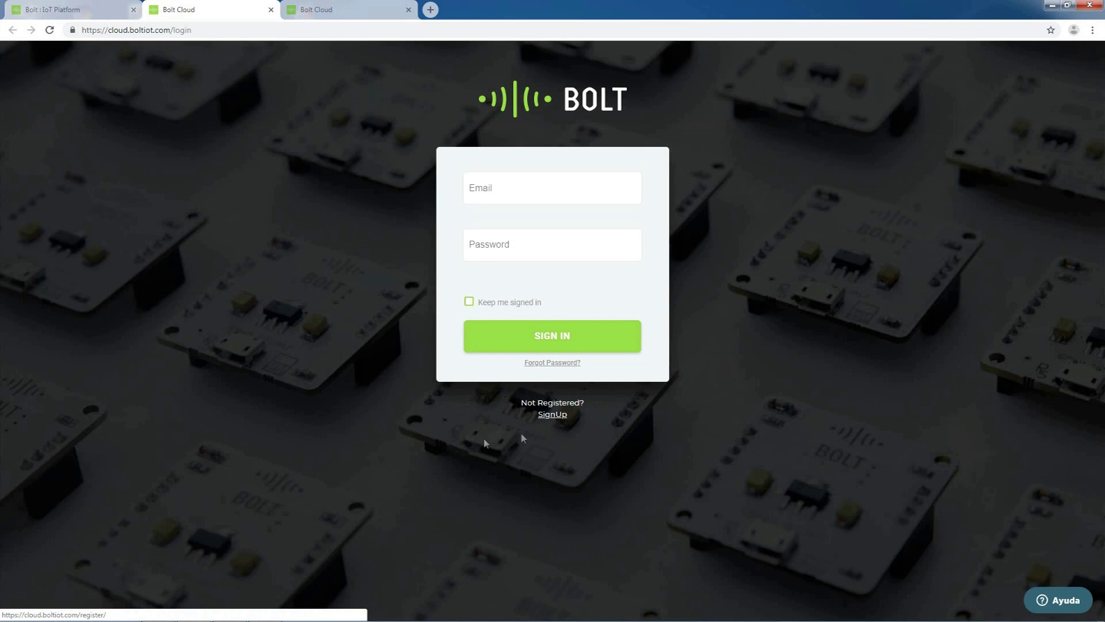
- Start a new sign-up and fill first name, last name and e-mail from autofill suggestions
left_click(562, 417)
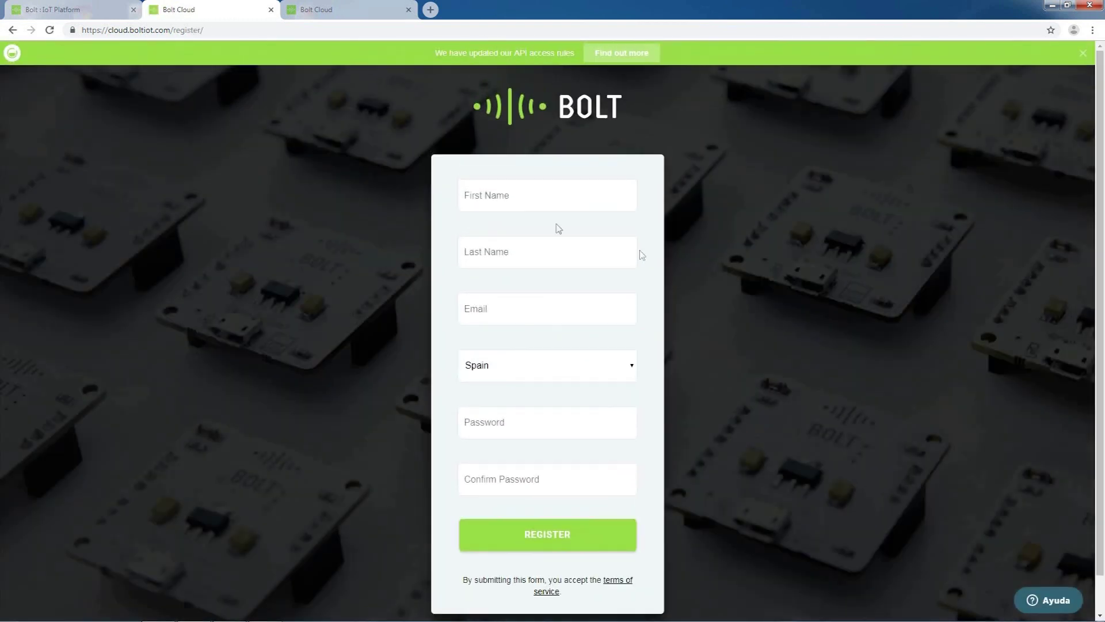
left_click(521, 193)
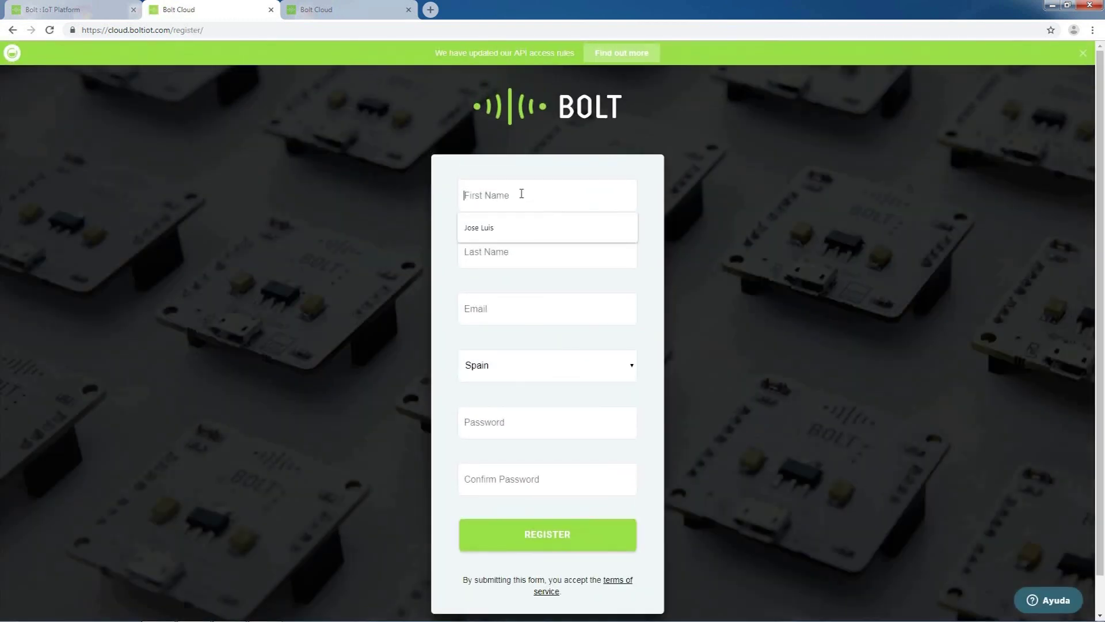
left_click(493, 229)
left_click(491, 258)
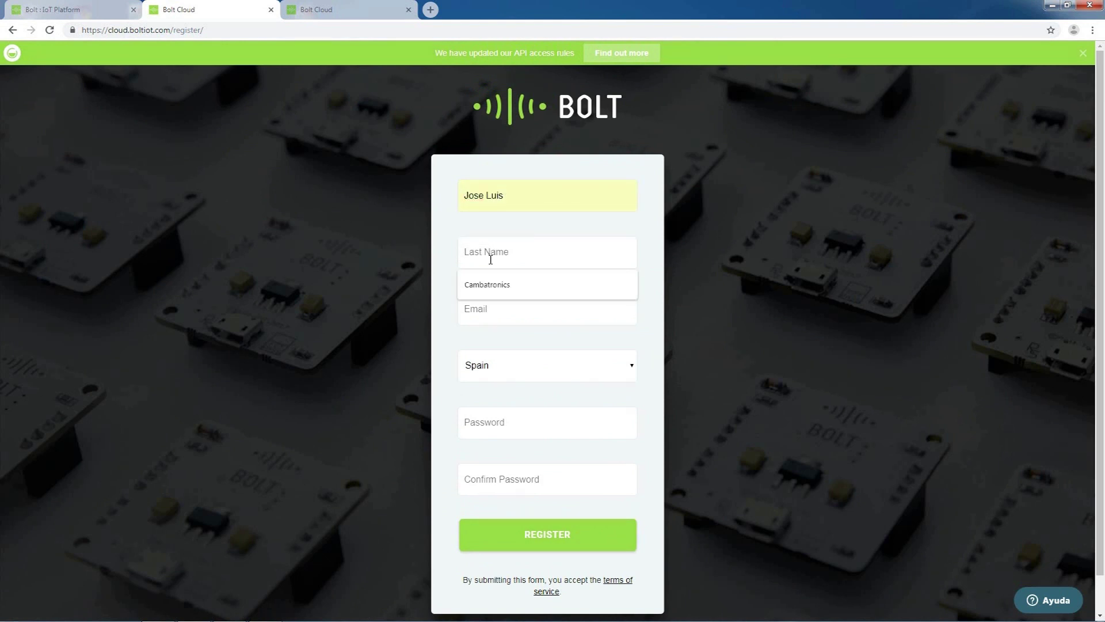
left_click(491, 288)
left_click(486, 311)
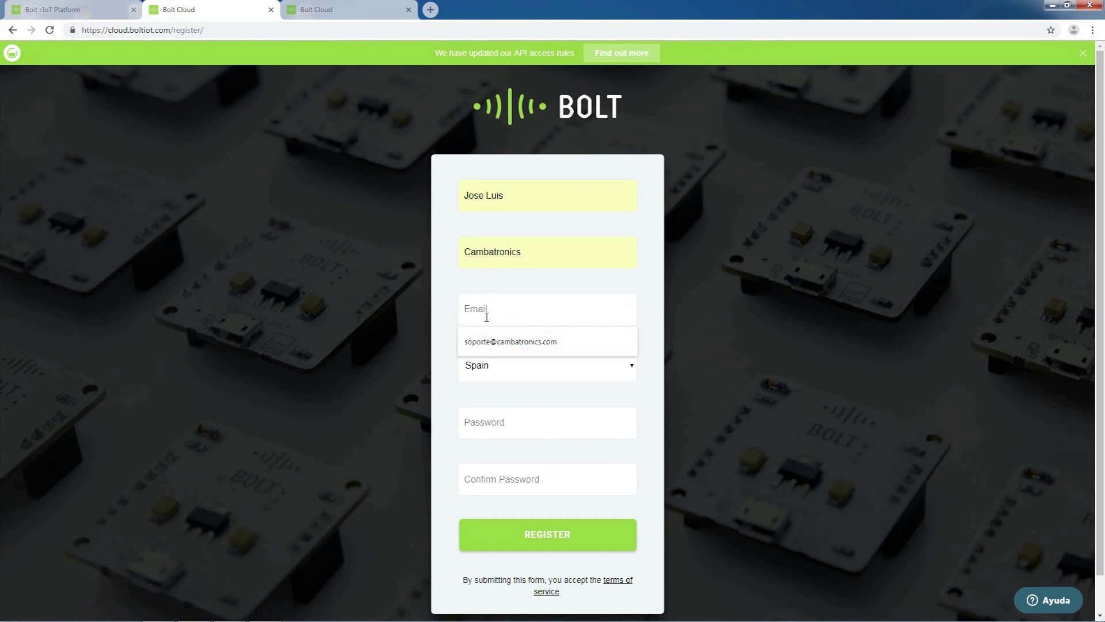
left_click(485, 344)
- Enter and confirm the account password, then submit the registration form
left_click(502, 425)
type("••••••")
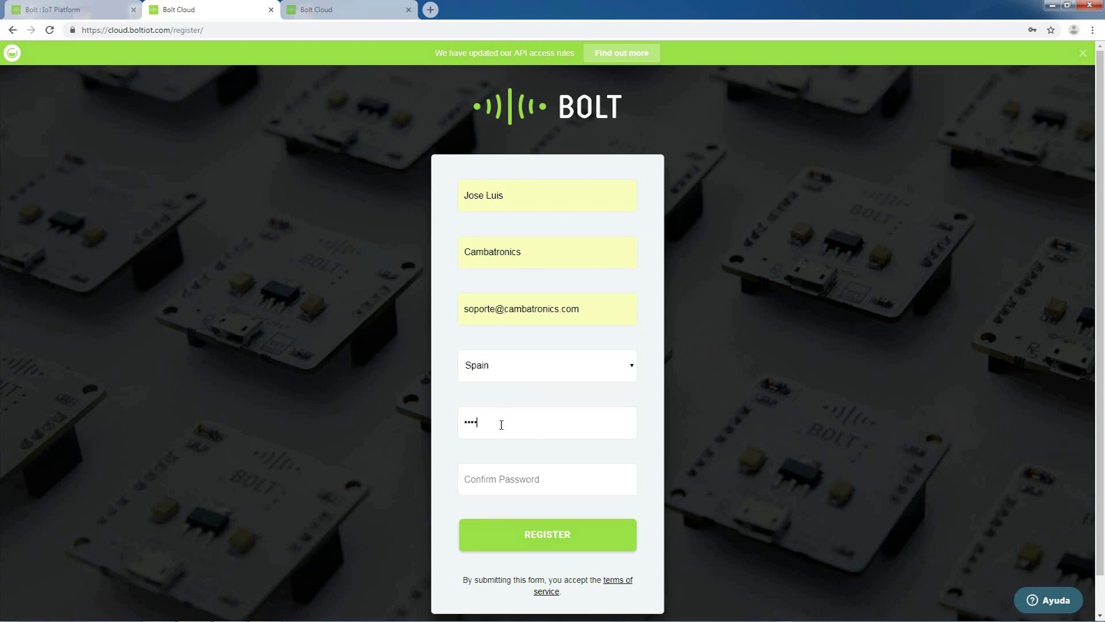
left_click(509, 481)
type("••••••")
left_click(540, 541)
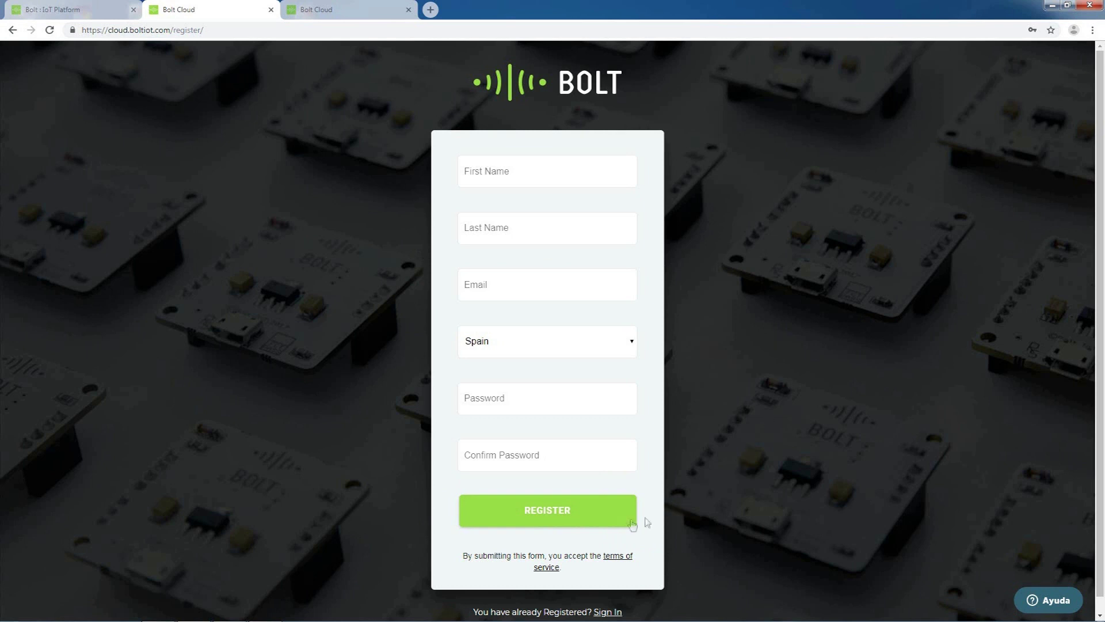
- Reload the registration page and switch to the login page tab
key("F5")
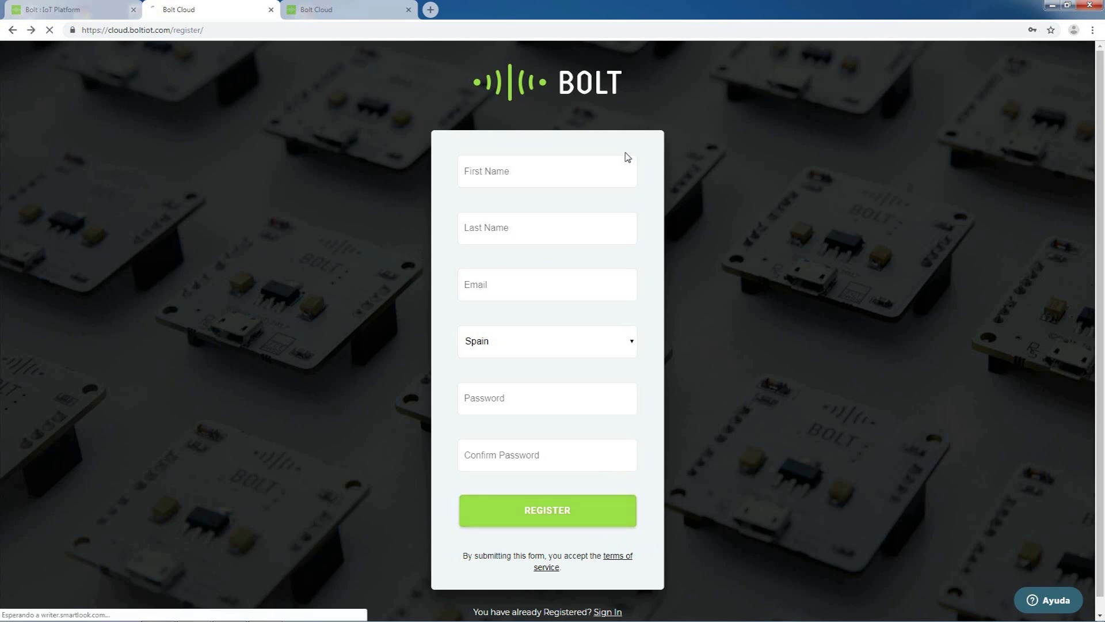
left_click(593, 178)
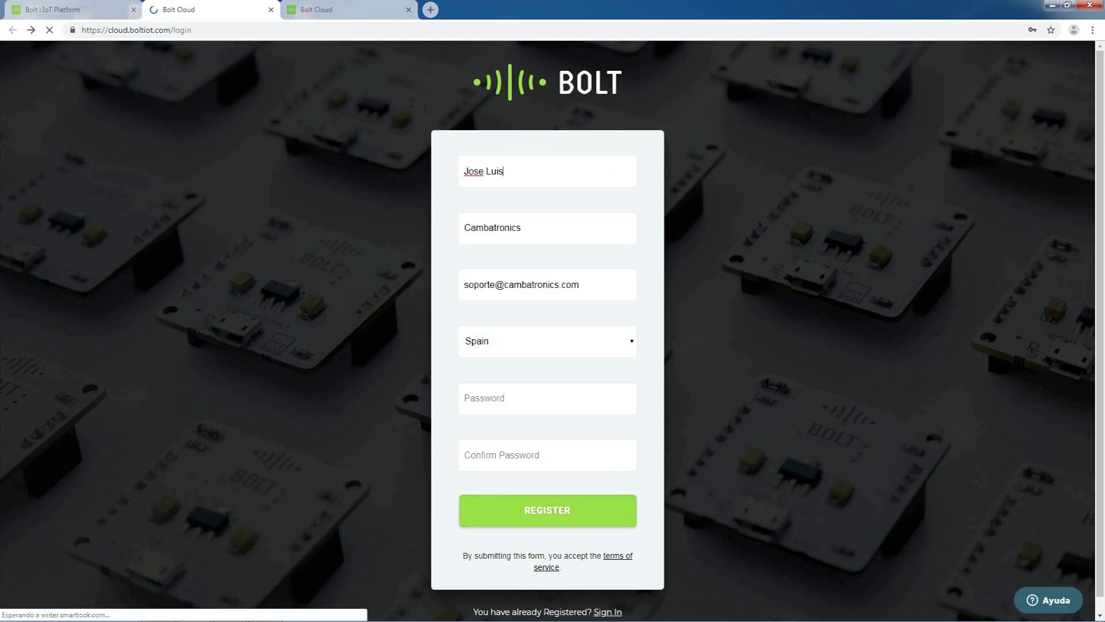
key("ctrl+Tab")
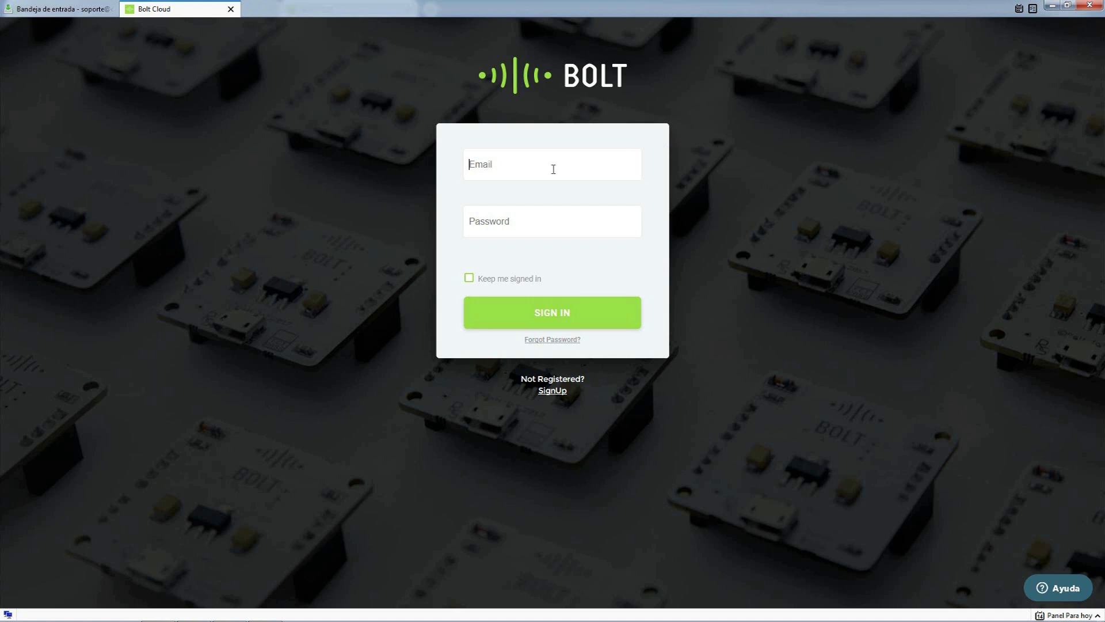
- Sign in with the account e-mail and password, keeping me signed in
left_click(539, 222)
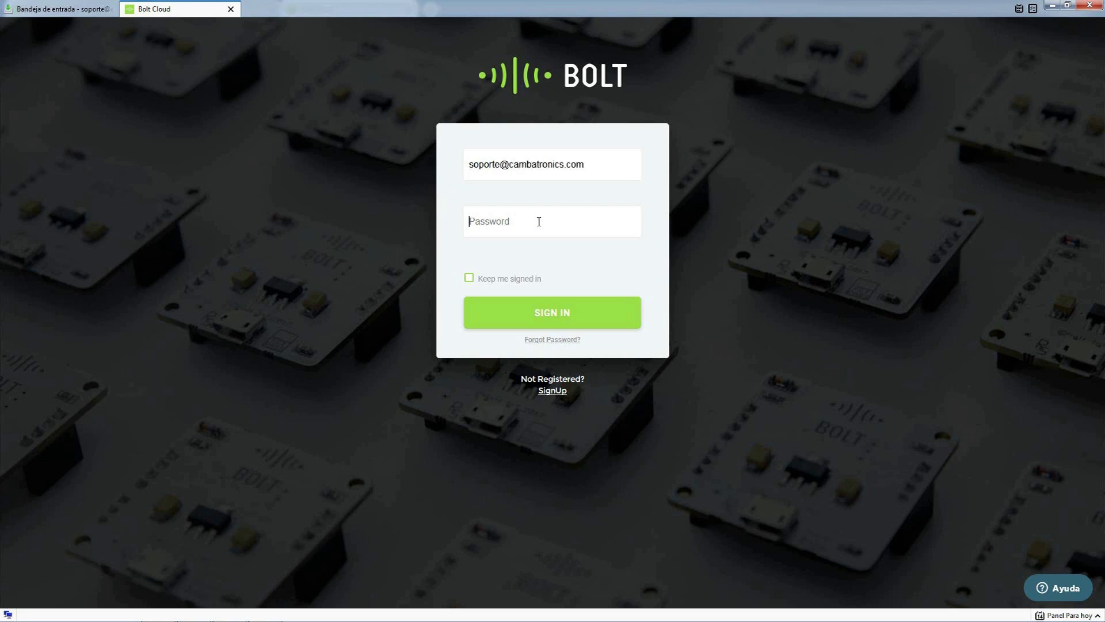
type("******")
left_click(469, 278)
left_click(537, 312)
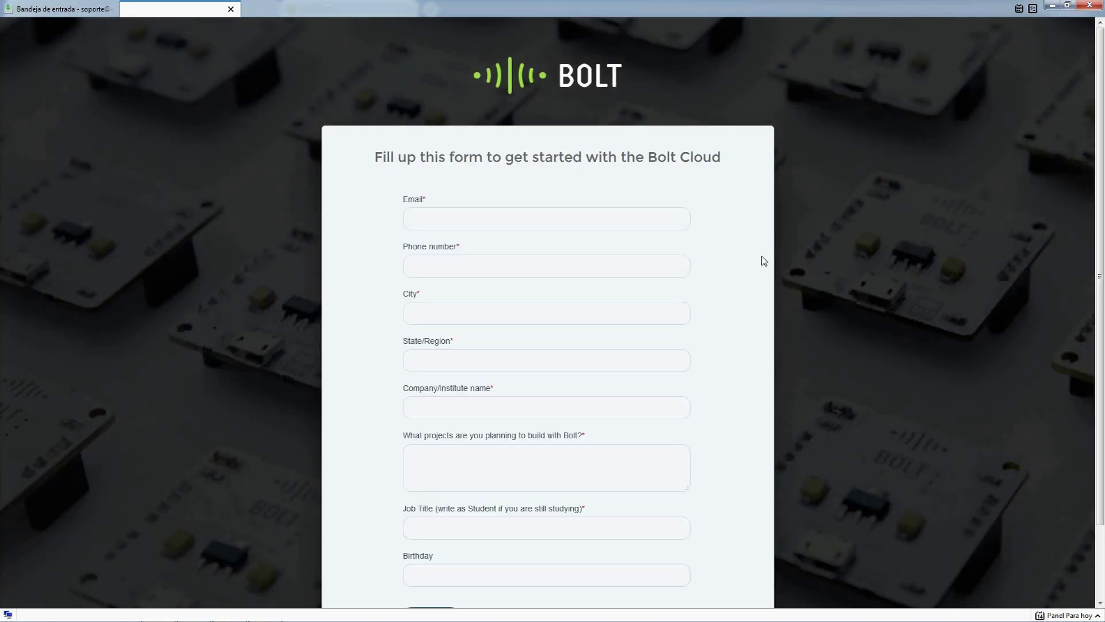
- Complete the profile form, entering job title CEO and choosing a birthday date
scroll(592, 397, "down", 2)
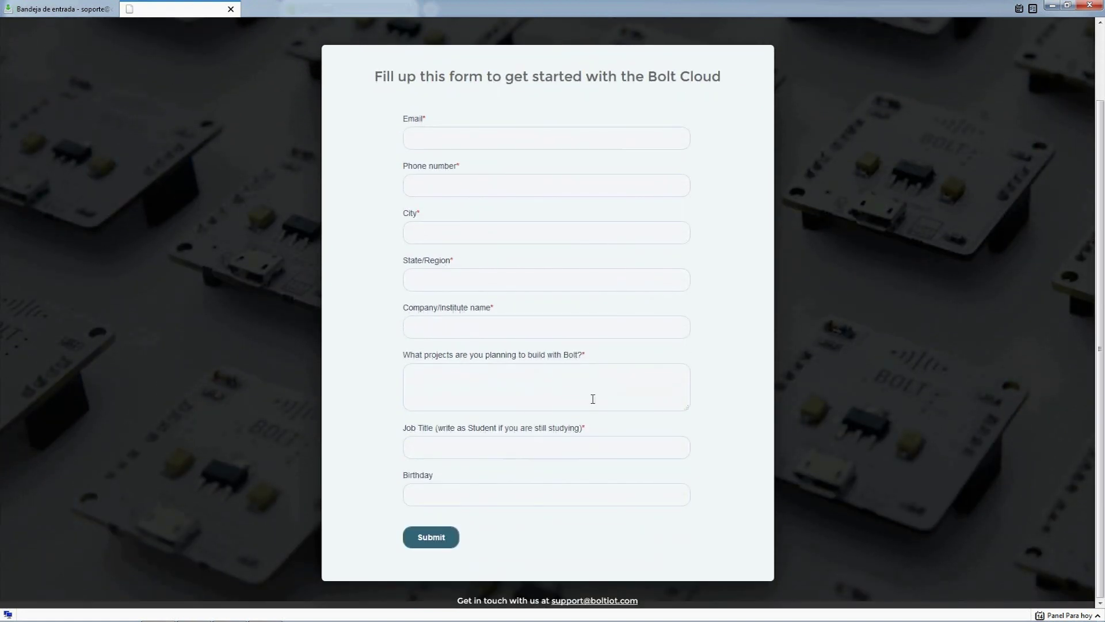
scroll(592, 397, "up", 2)
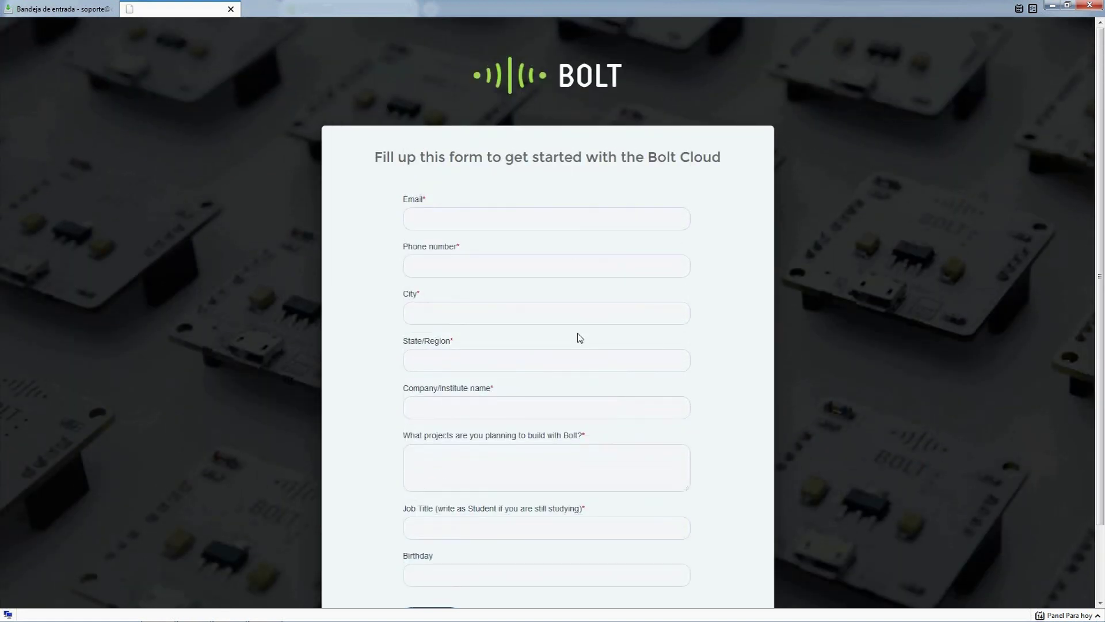
scroll(578, 338, "down", 2)
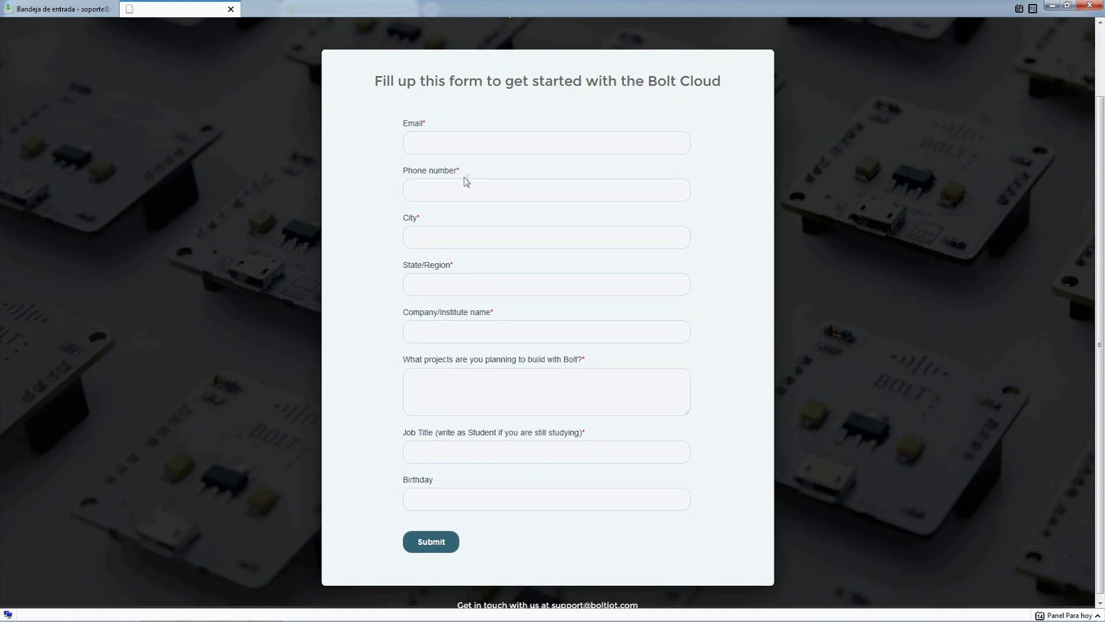
left_click(441, 142)
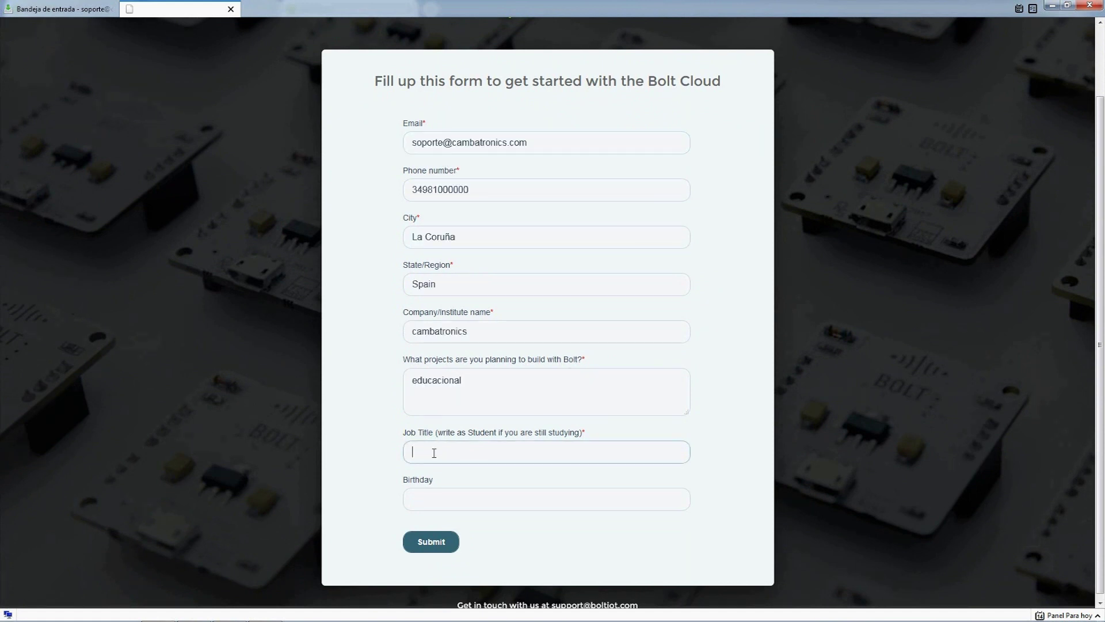
type("CEO")
left_click(436, 499)
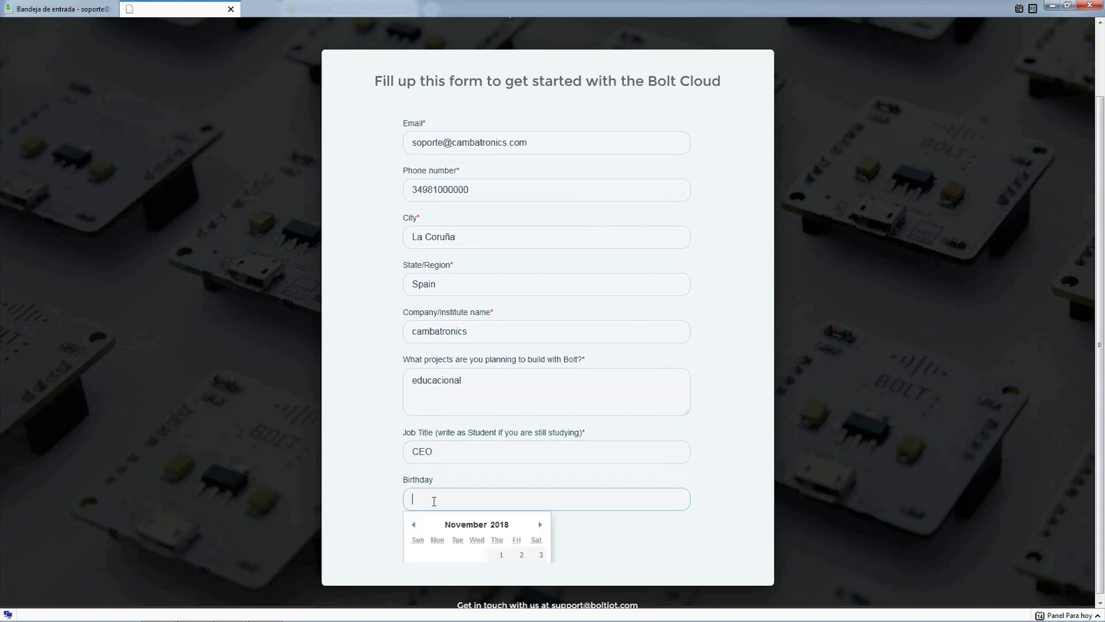
scroll(656, 426, "down", 1)
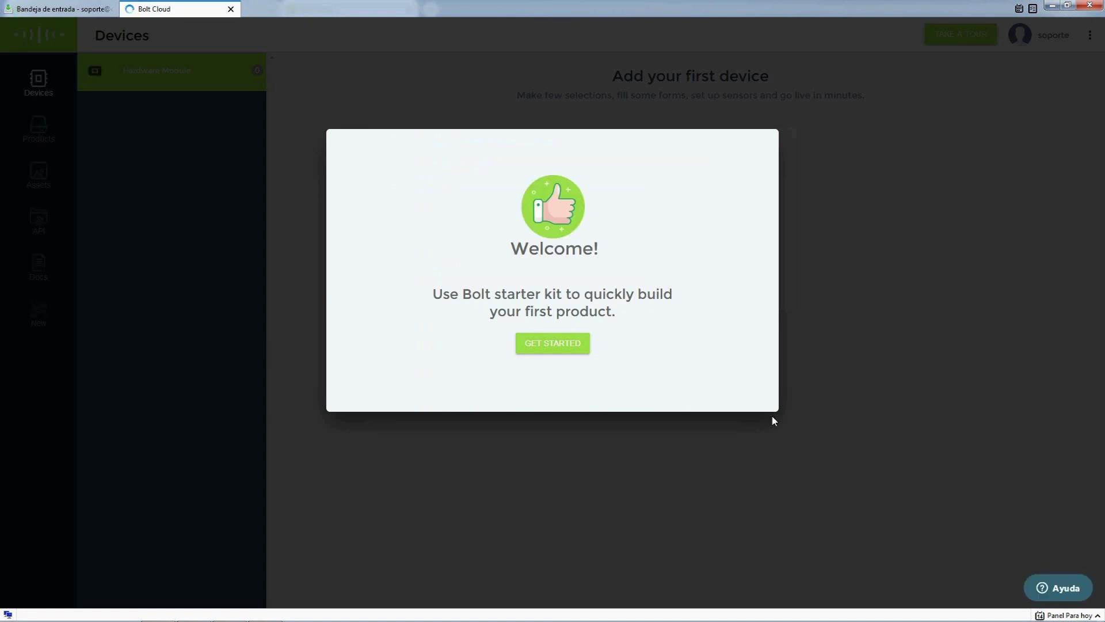
- Dismiss the welcome message and look at the Products and Assets sections
left_click(564, 347)
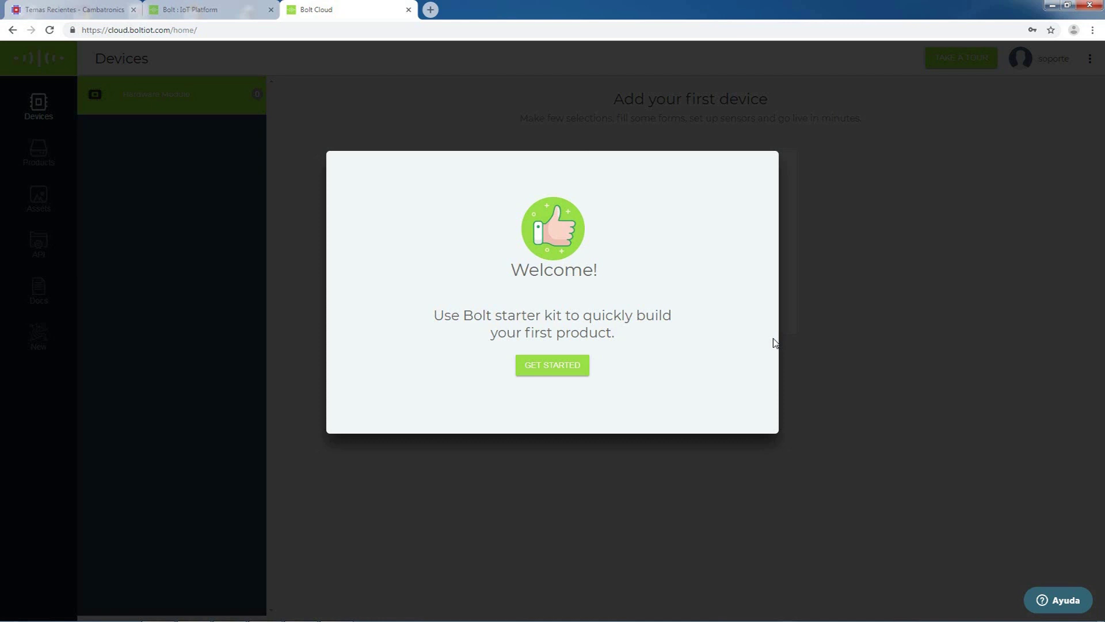
left_click(558, 368)
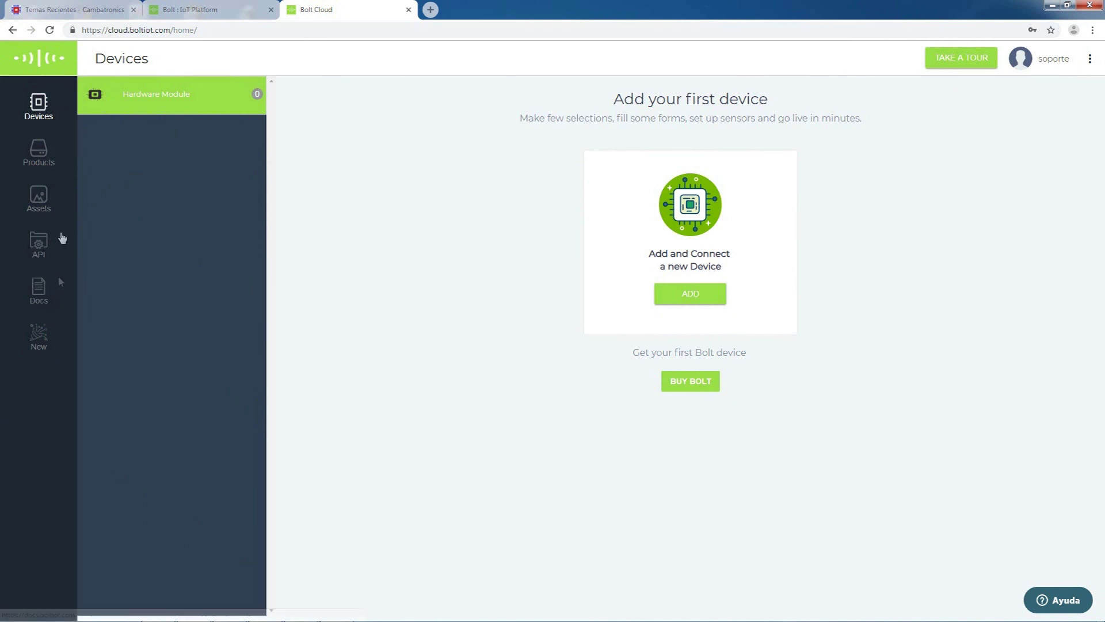
left_click(45, 158)
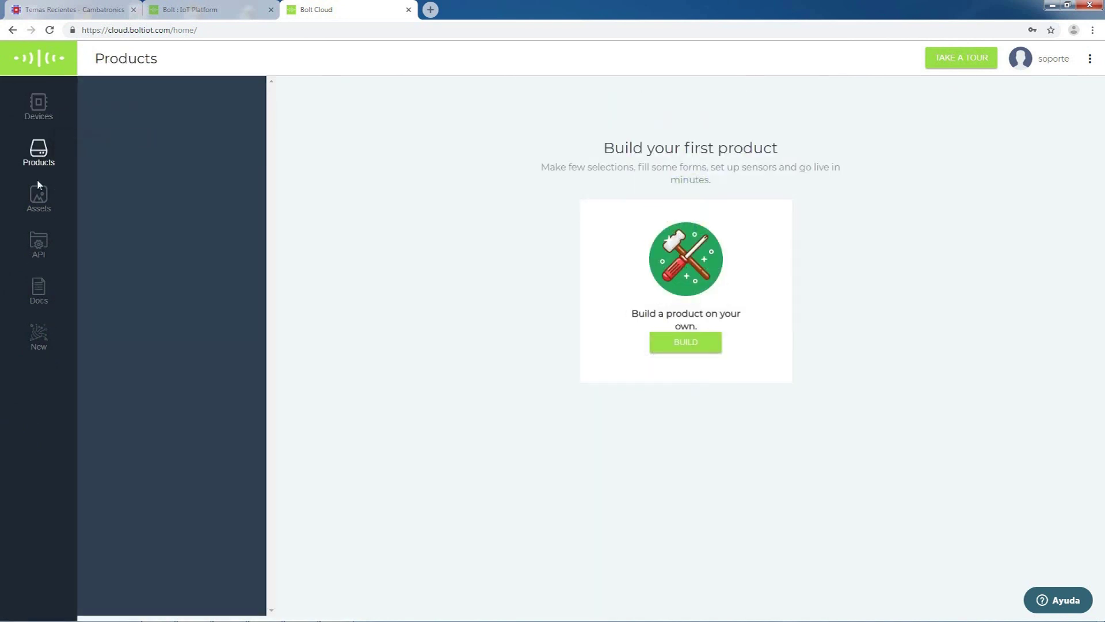
left_click(39, 199)
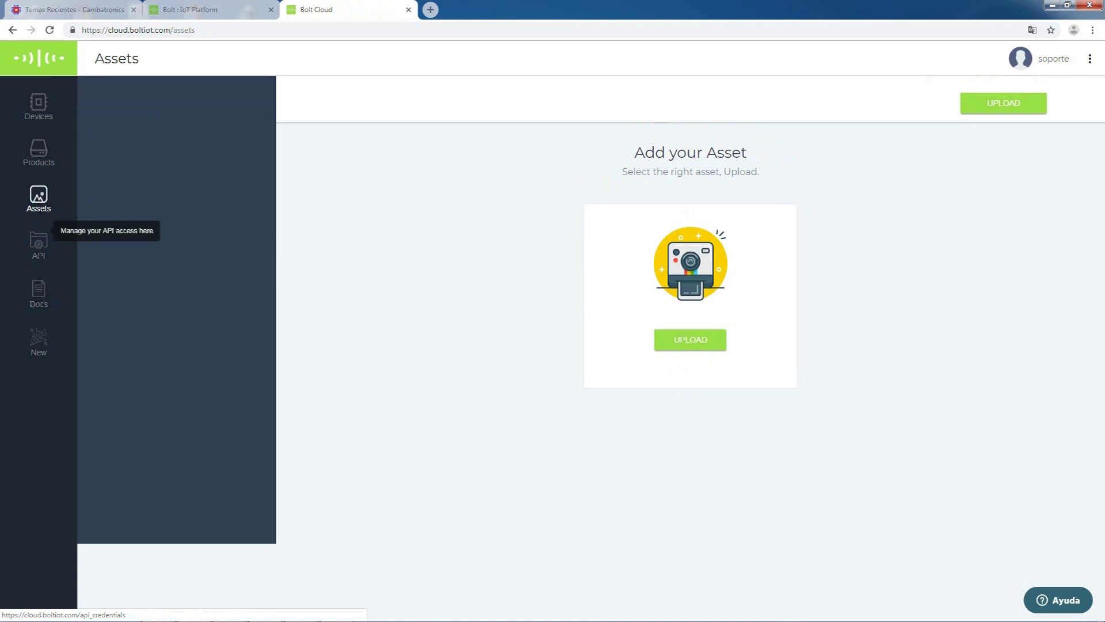
- Return to Devices, close the welcome message again and skip the guided tour
left_click(36, 102)
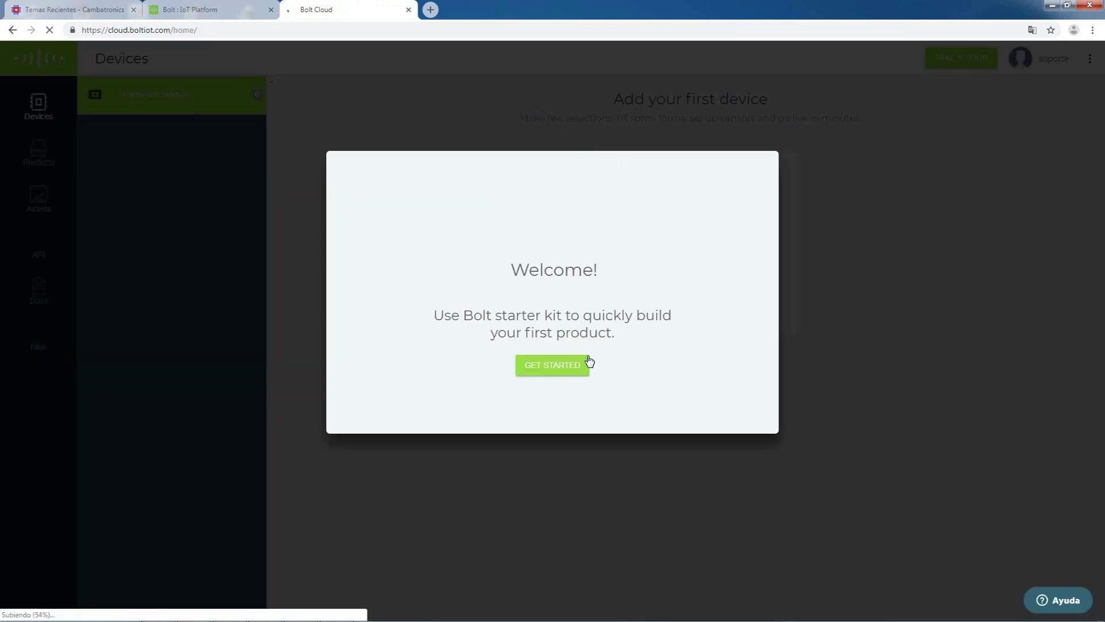
left_click(558, 369)
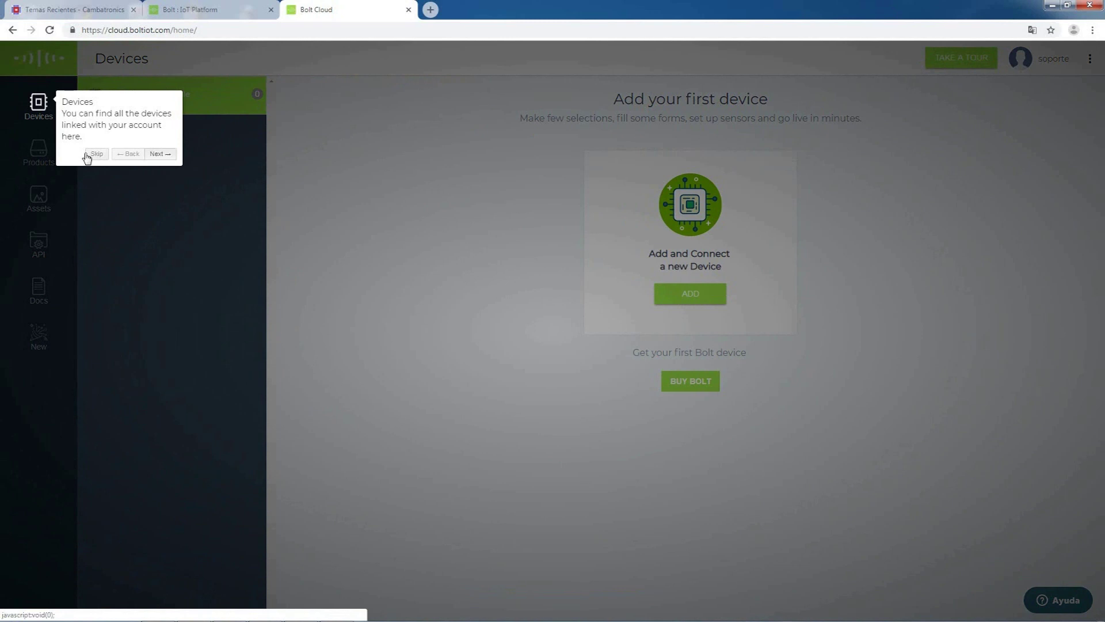
left_click(102, 157)
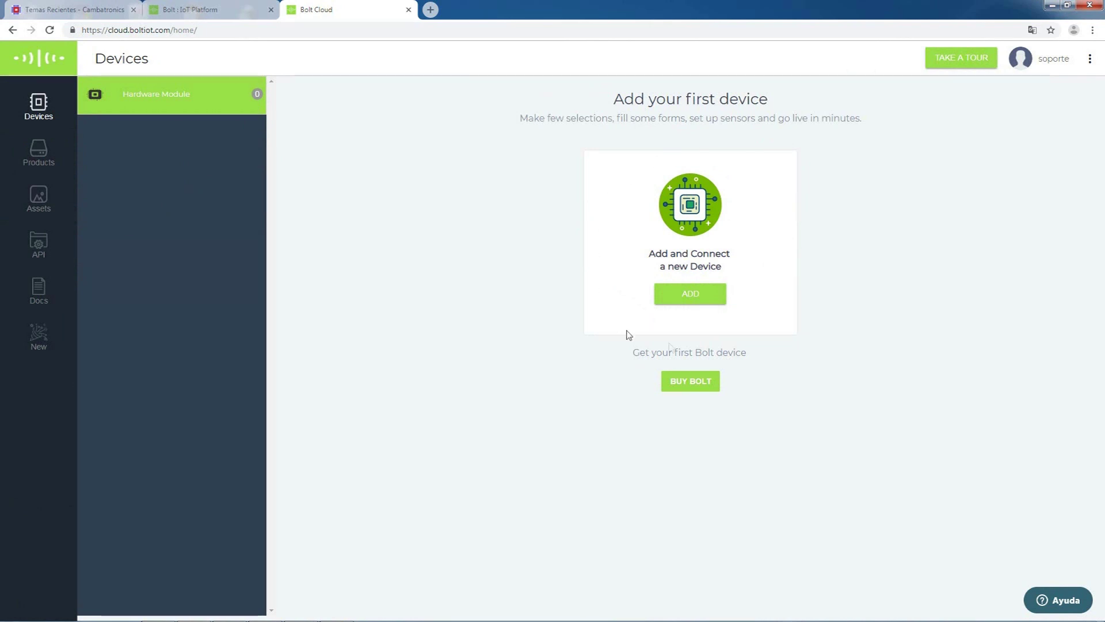
- Advance the New Device dialog to its Add Device step, then switch to the Bolt IoT website
left_click(697, 298)
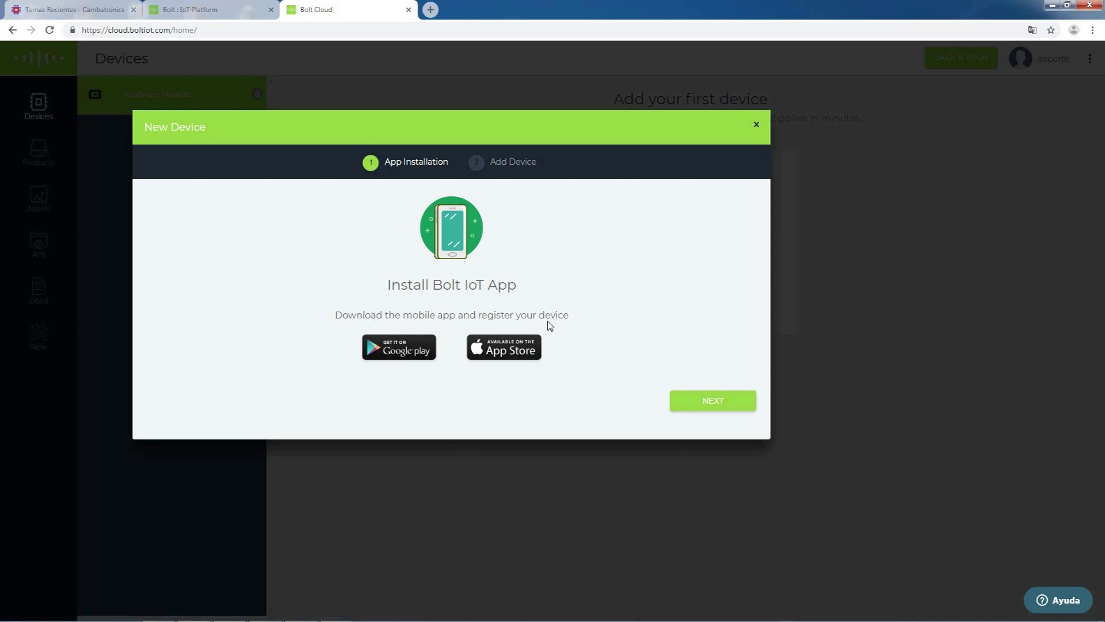
left_click(712, 402)
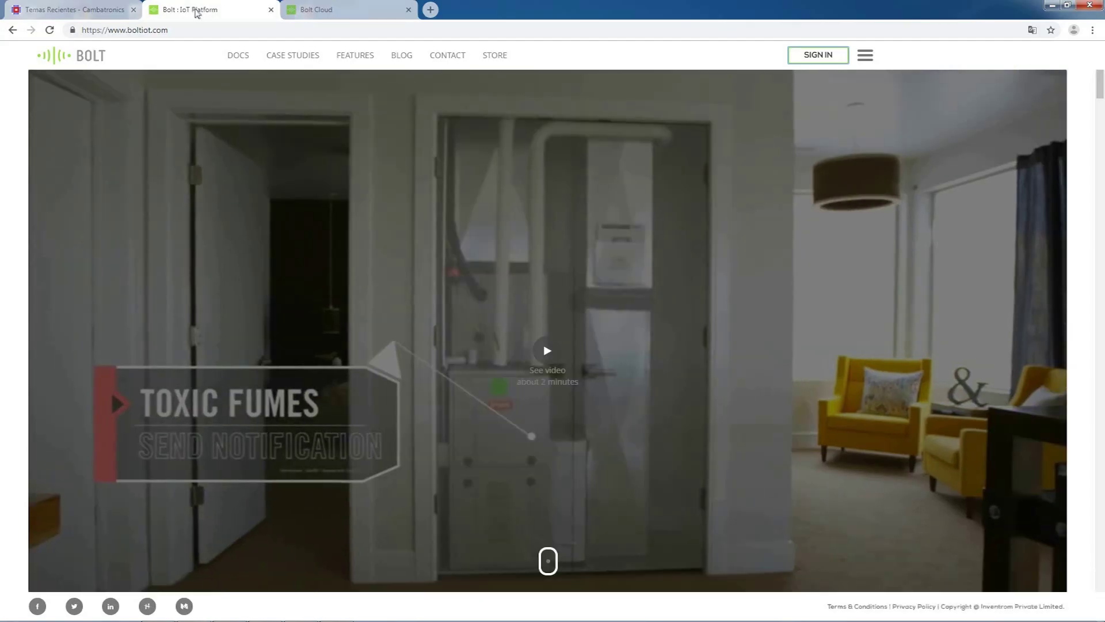
left_click(195, 10)
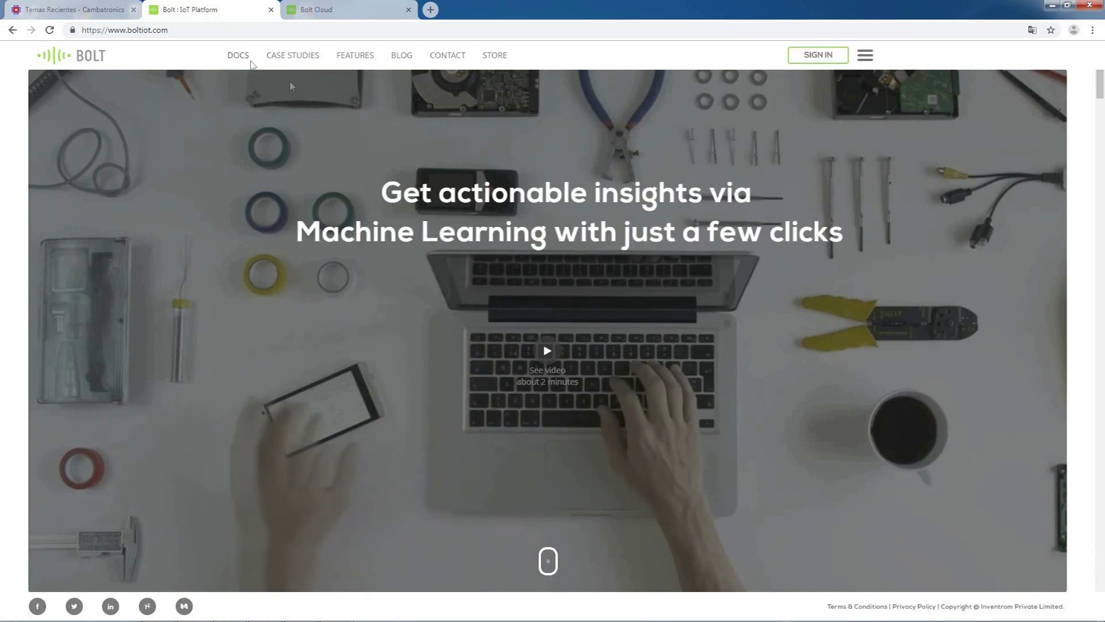
- Open the Bolt docs at 'Step 1: Downloading Bolt App' and show the app's phone login screen
left_click(237, 55)
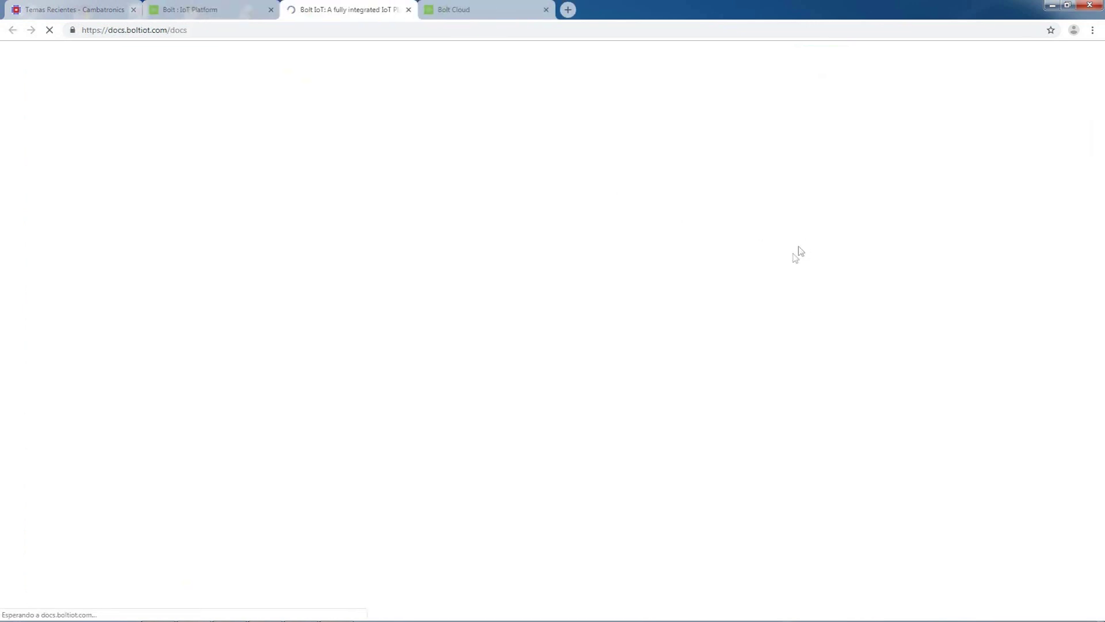
scroll(913, 289, "down", 10)
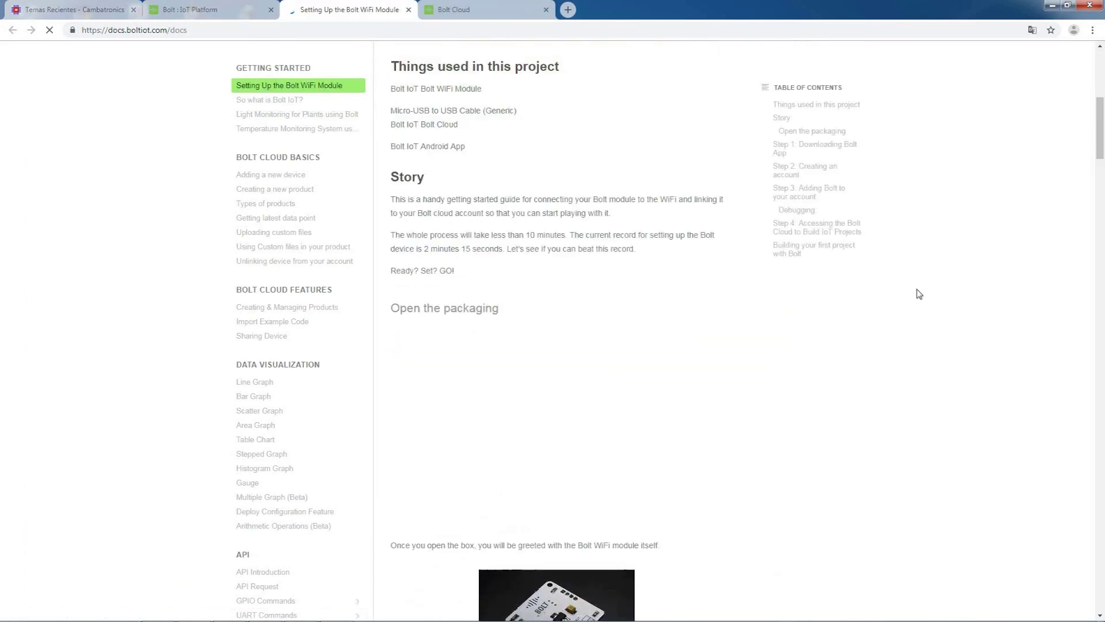
scroll(919, 294, "down", 10)
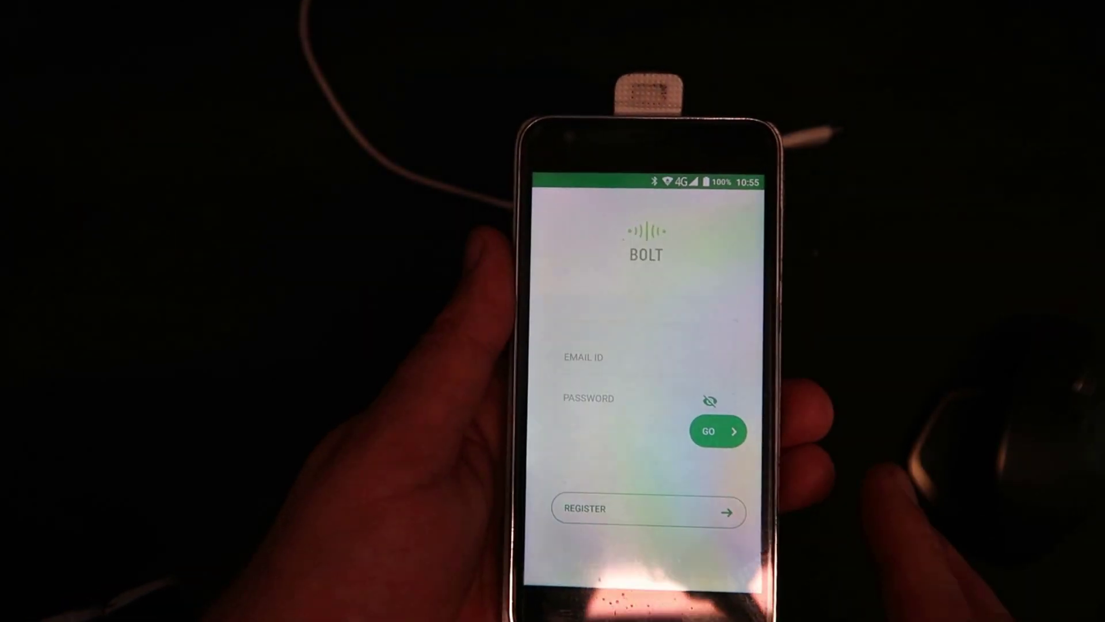
left_click(593, 501)
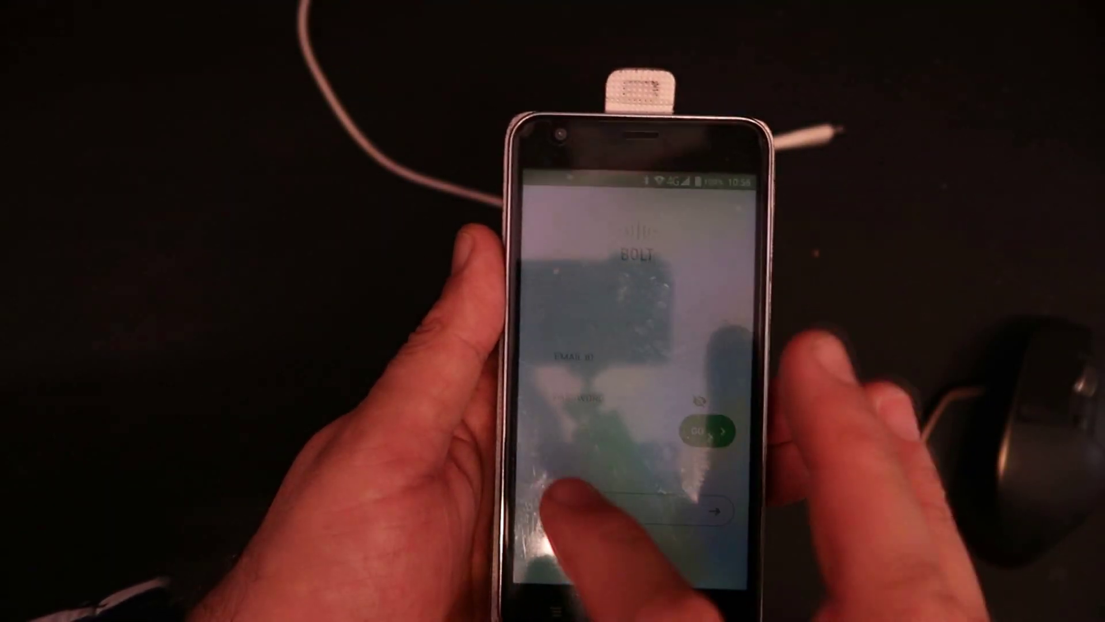